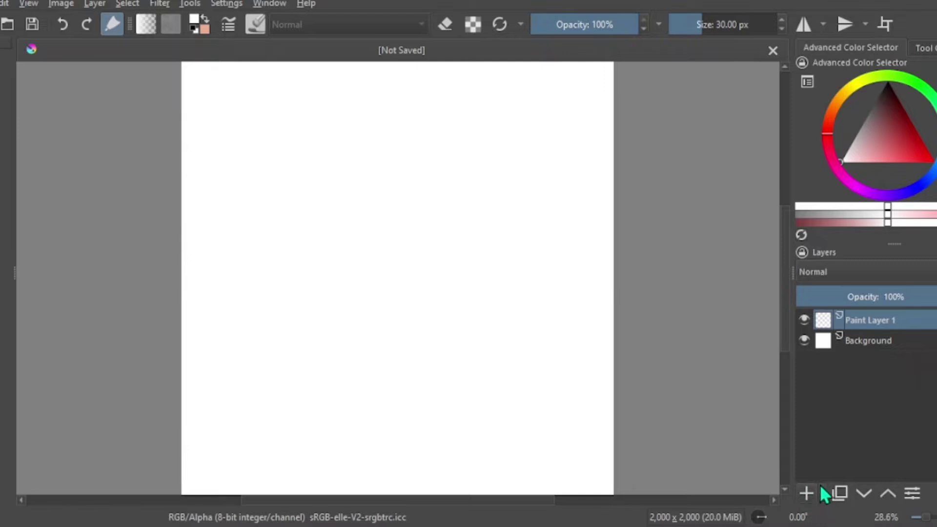
- Add a file layer from Cute look.jpg, named girl1, with no scaling
{"action": "left_click", "coordinate": [822, 493]}
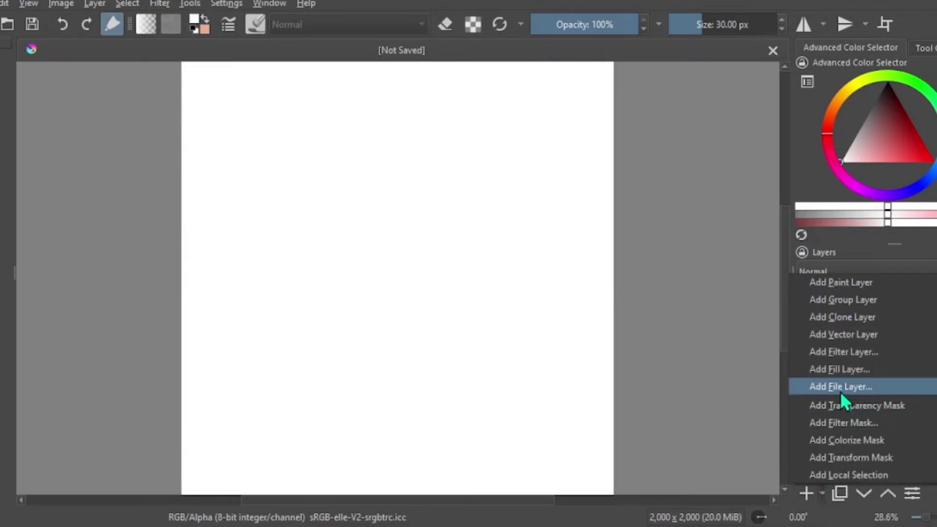
{"action": "left_click", "coordinate": [880, 385]}
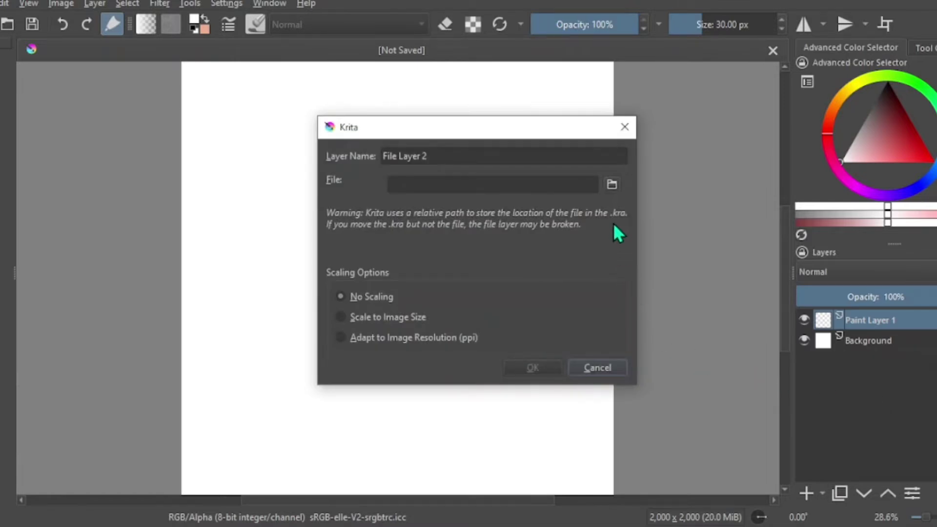
{"action": "left_click", "coordinate": [612, 185]}
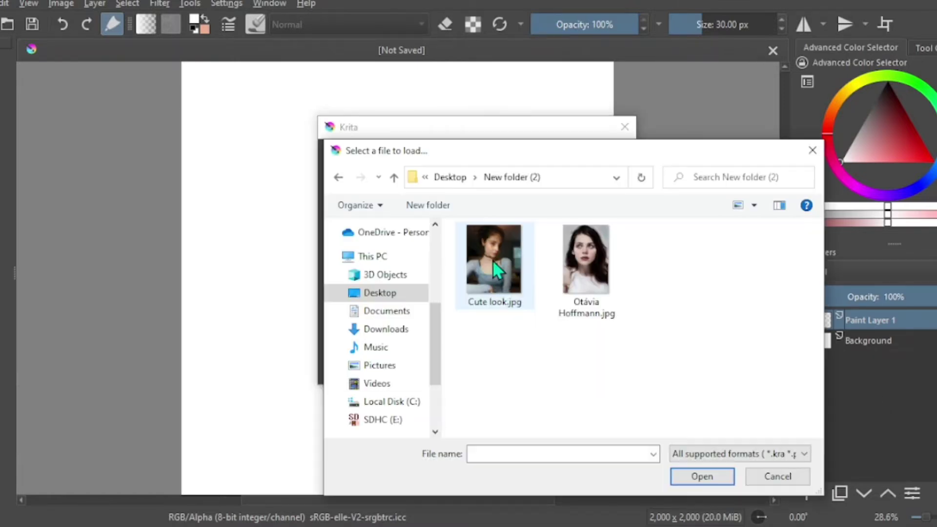
{"action": "left_click", "coordinate": [498, 303]}
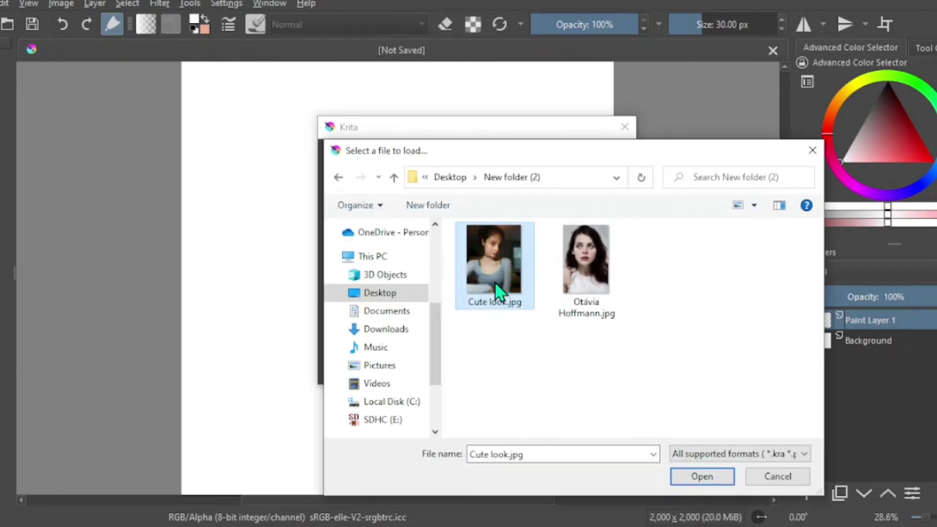
{"action": "left_click", "coordinate": [702, 477]}
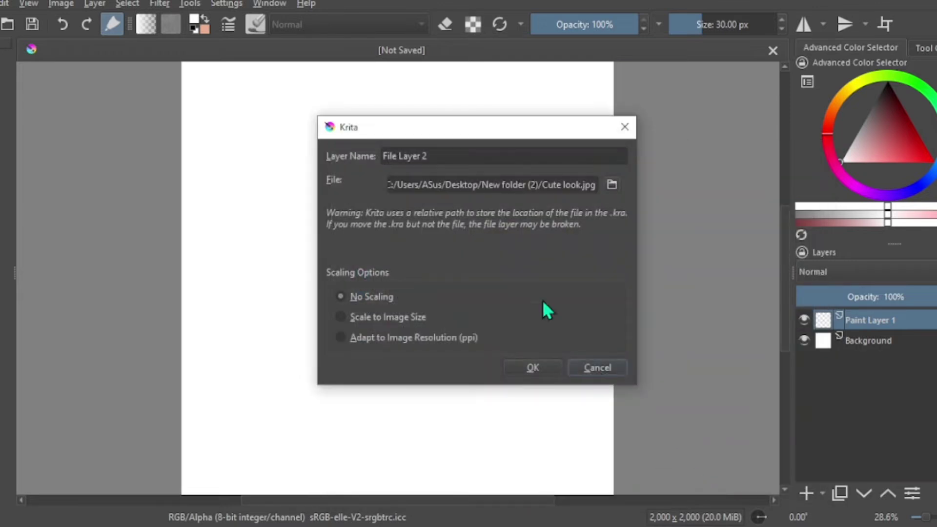
{"action": "left_click", "coordinate": [439, 156]}
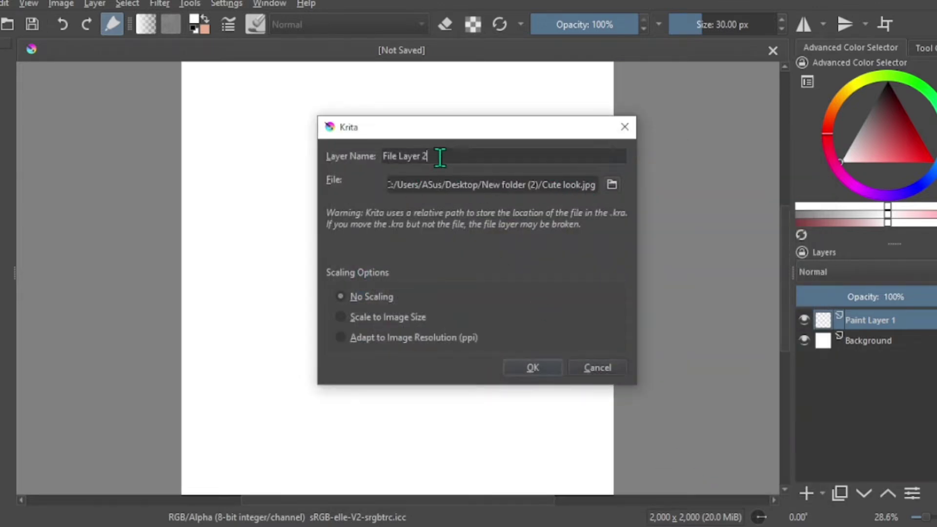
{"action": "left_click_drag", "start_coordinate": [439, 157], "coordinate": [380, 163]}
{"action": "type", "text": "girl1"}
{"action": "left_click", "coordinate": [524, 371]}
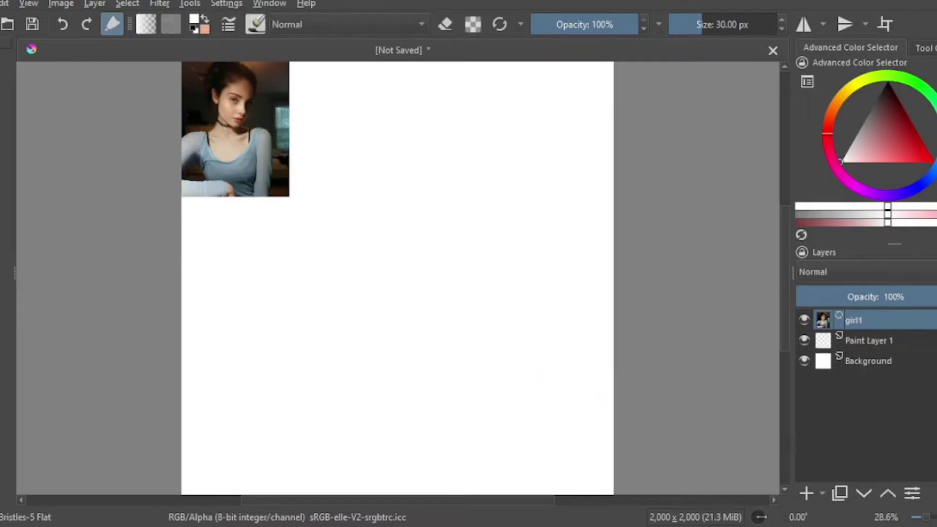
- Try to transform the girl1 layer, shift it slightly away from the canvas corner, and hide it
{"action": "key", "text": "t"}
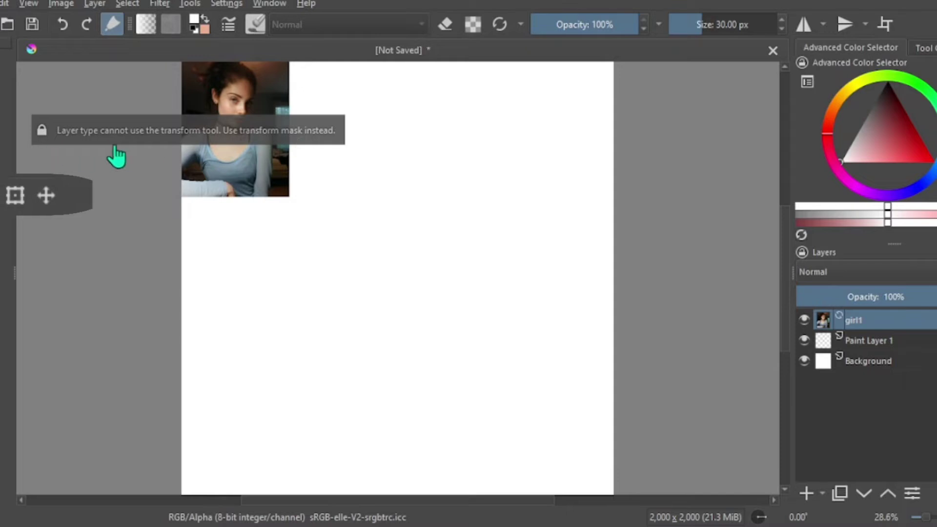
{"action": "mouse_move", "coordinate": [250, 167]}
{"action": "left_mouse_down"}
{"action": "mouse_move", "coordinate": [378, 243]}
{"action": "mouse_move", "coordinate": [294, 251]}
{"action": "mouse_move", "coordinate": [250, 192]}
{"action": "mouse_move", "coordinate": [261, 197]}
{"action": "mouse_move", "coordinate": [260, 175]}
{"action": "left_mouse_up"}
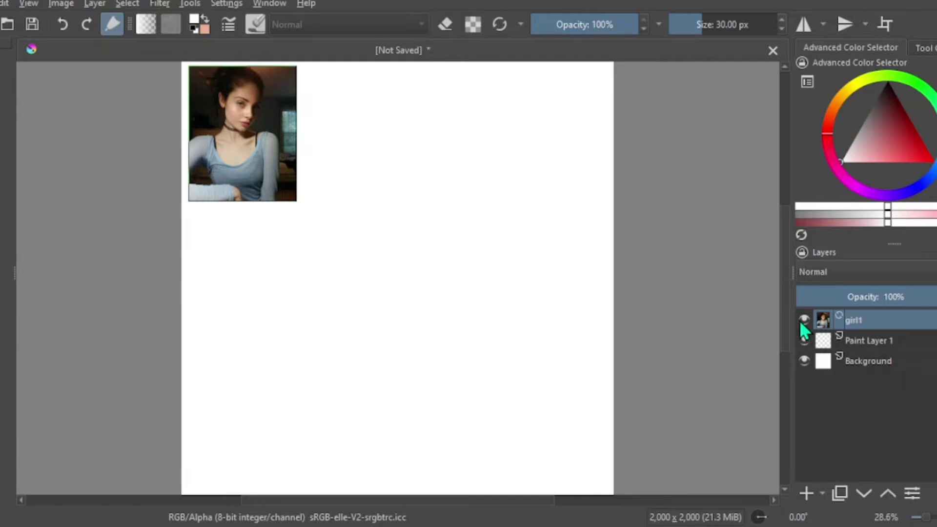
{"action": "left_click", "coordinate": [803, 320]}
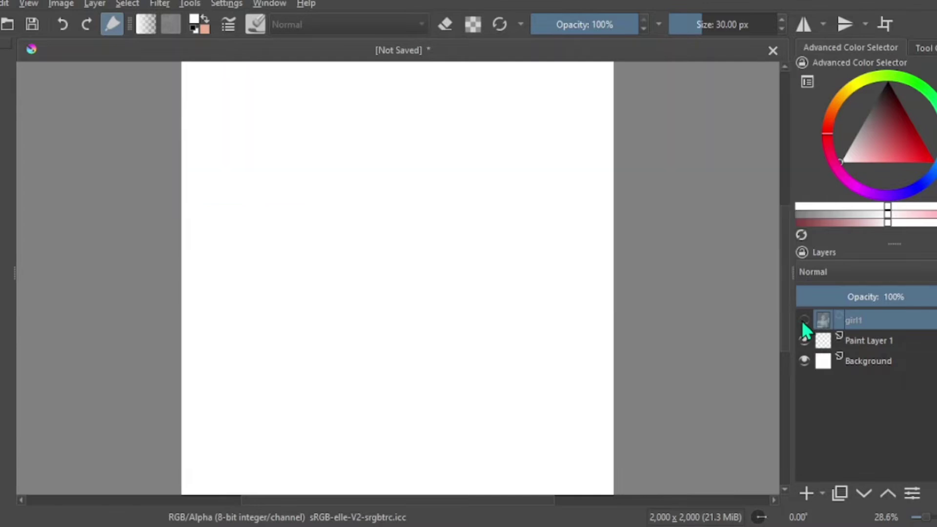
- Add a second file layer from Cute look.jpg with the Scale to Image Size option
{"action": "left_click", "coordinate": [821, 494]}
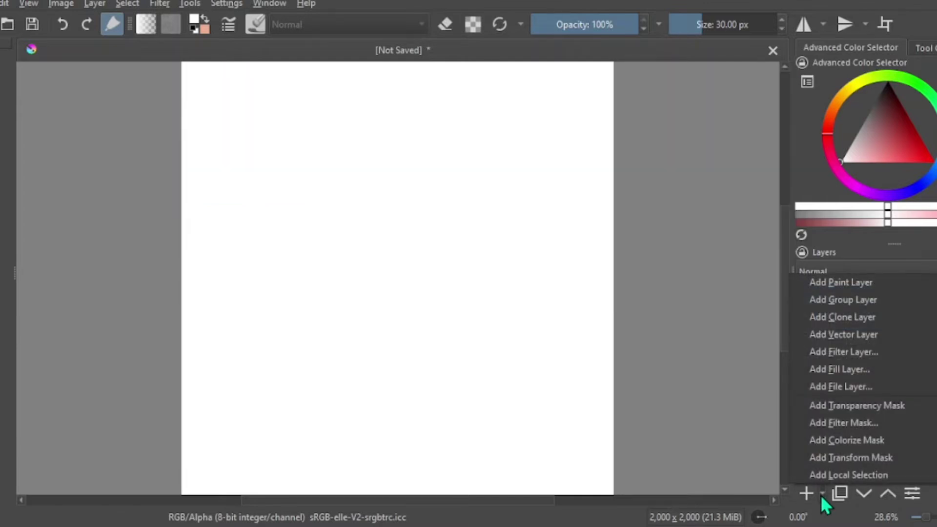
{"action": "left_click", "coordinate": [895, 393]}
{"action": "left_click", "coordinate": [610, 186]}
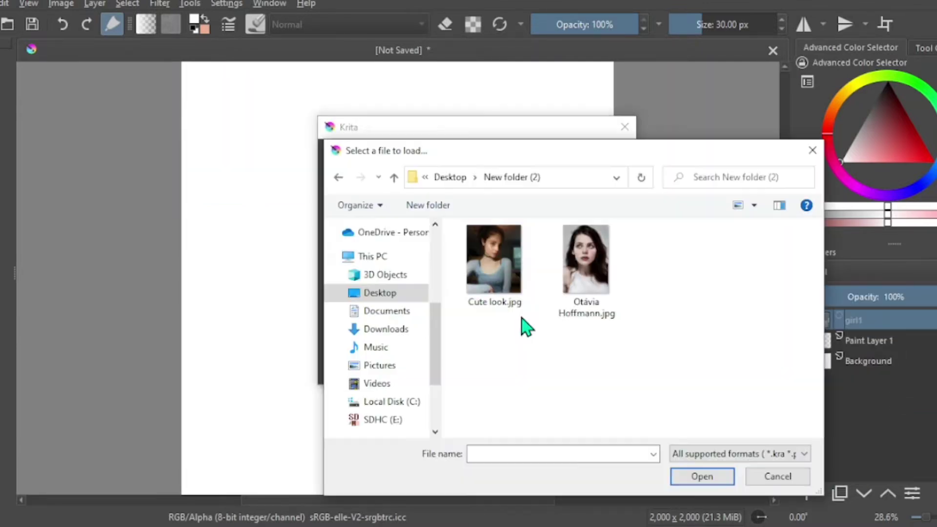
{"action": "left_click", "coordinate": [490, 262]}
{"action": "left_click", "coordinate": [701, 476]}
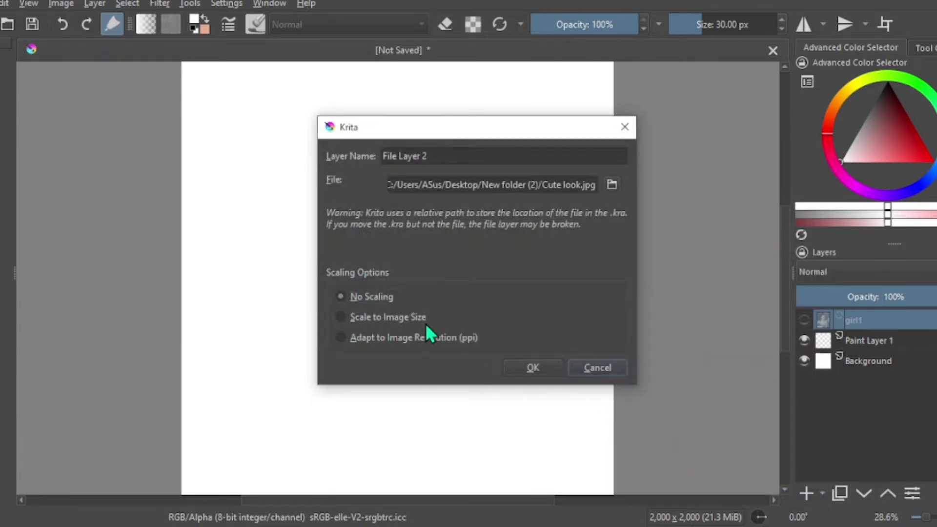
{"action": "left_click", "coordinate": [374, 320]}
{"action": "left_click", "coordinate": [534, 368]}
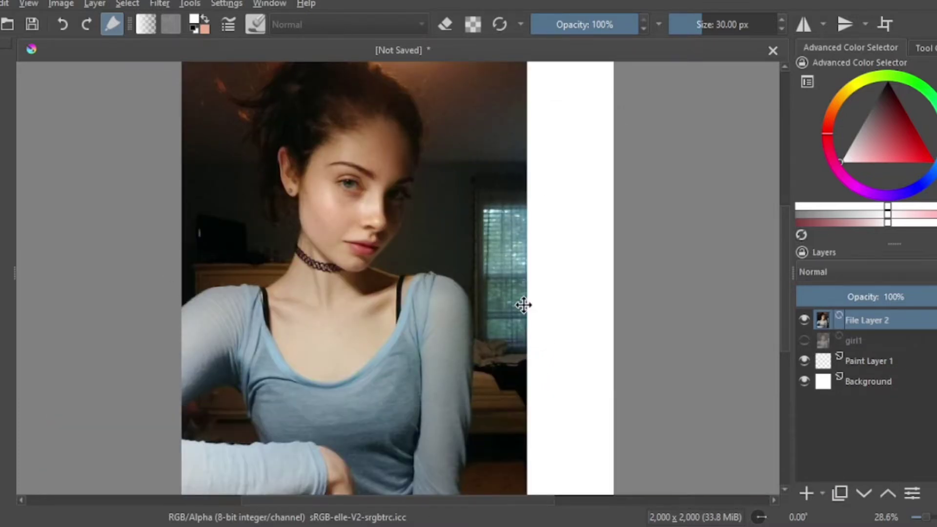
- Try to transform File Layer 2 and move its photo towards the canvas center, and undo the move
{"action": "key", "text": "ctrl+t"}
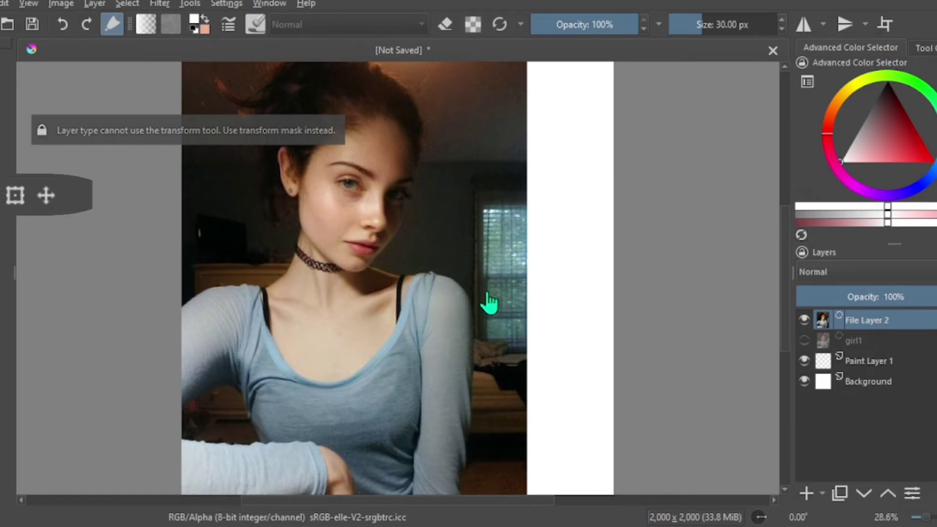
{"action": "left_click_drag", "start_coordinate": [343, 265], "coordinate": [412, 266]}
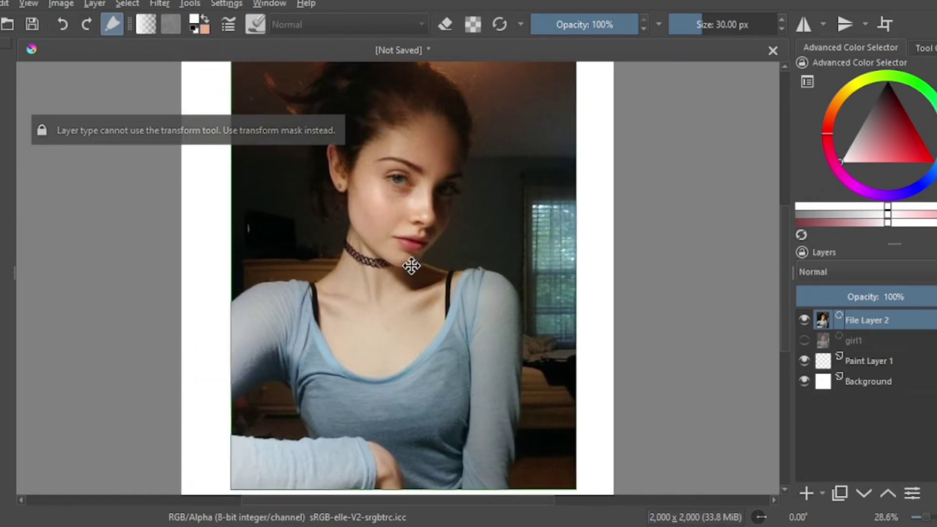
{"action": "key", "text": "ctrl+z"}
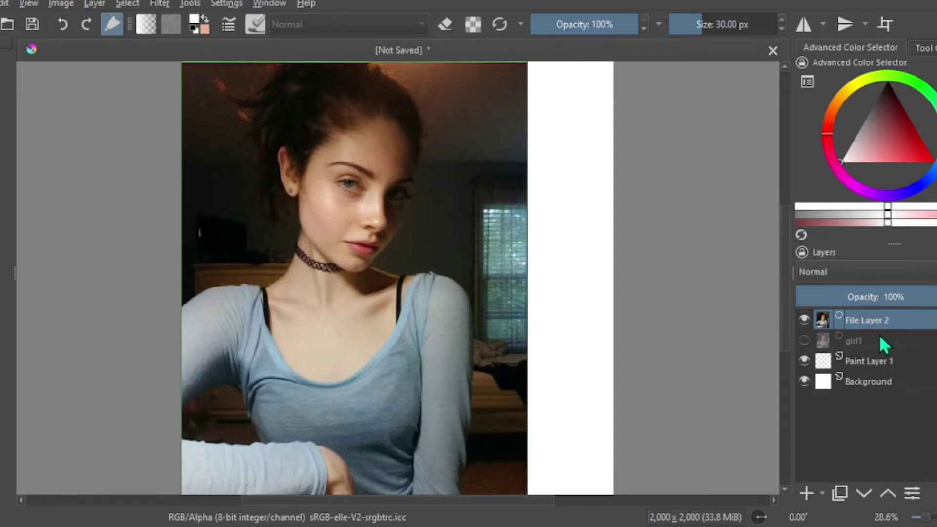
- Convert File Layer 2 to a paint layer and scale its photo down slightly, keeping its proportions
{"action": "right_click", "coordinate": [903, 323]}
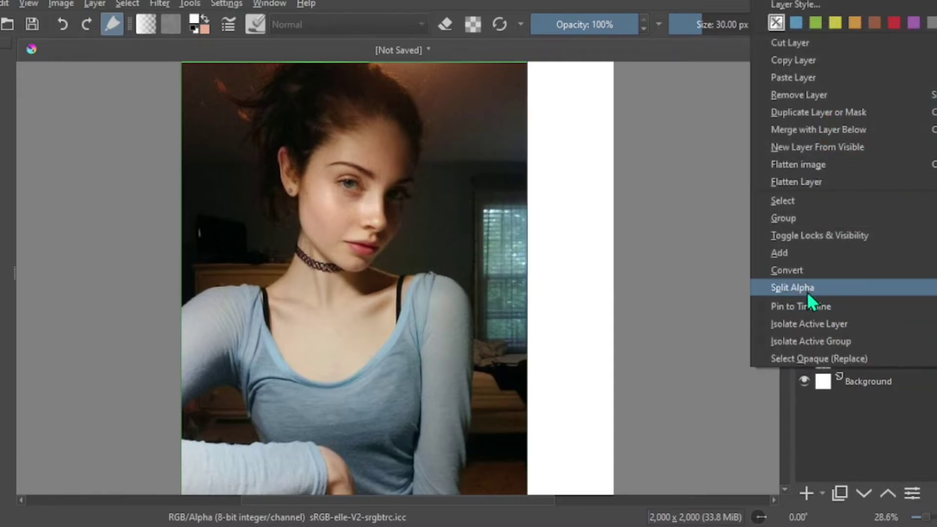
{"action": "mouse_move", "coordinate": [801, 271]}
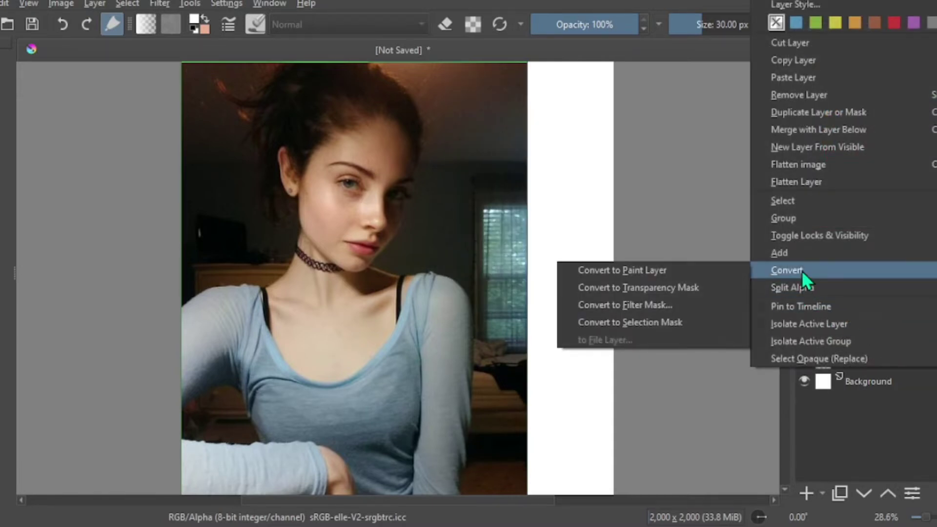
{"action": "left_click", "coordinate": [680, 272]}
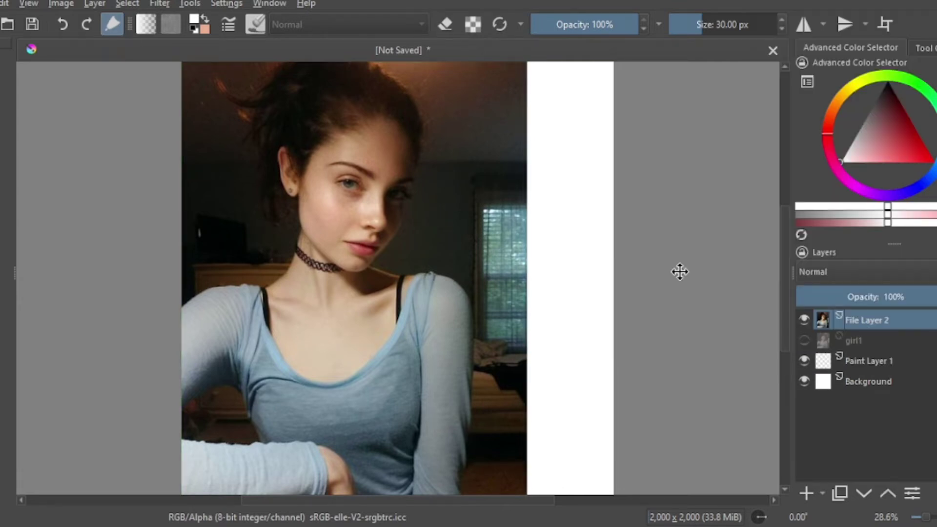
{"action": "key", "text": "ctrl+t"}
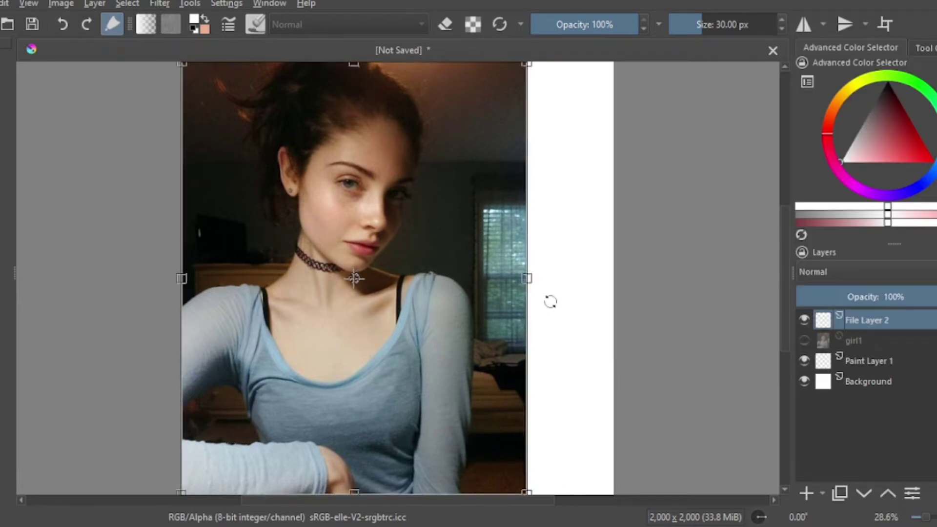
{"action": "left_click_drag", "start_coordinate": [532, 276], "coordinate": [480, 273]}
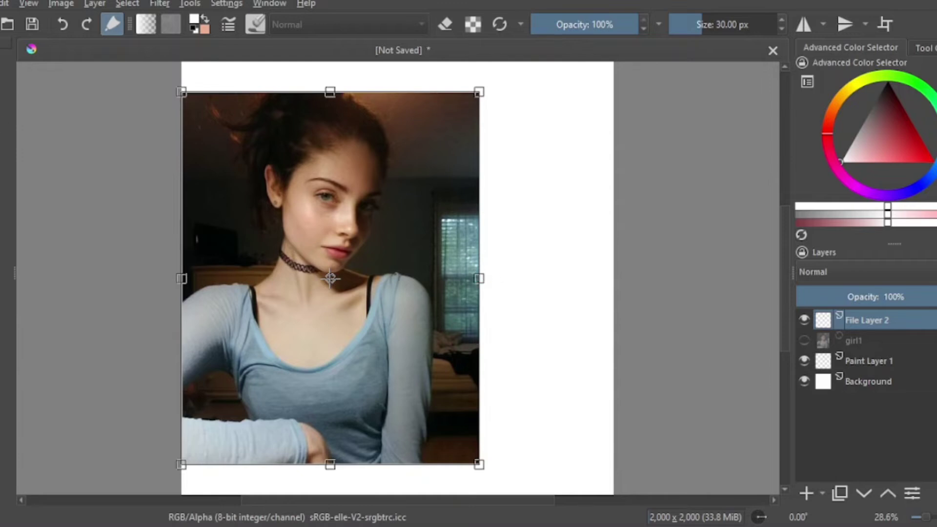
{"action": "key", "text": "Return"}
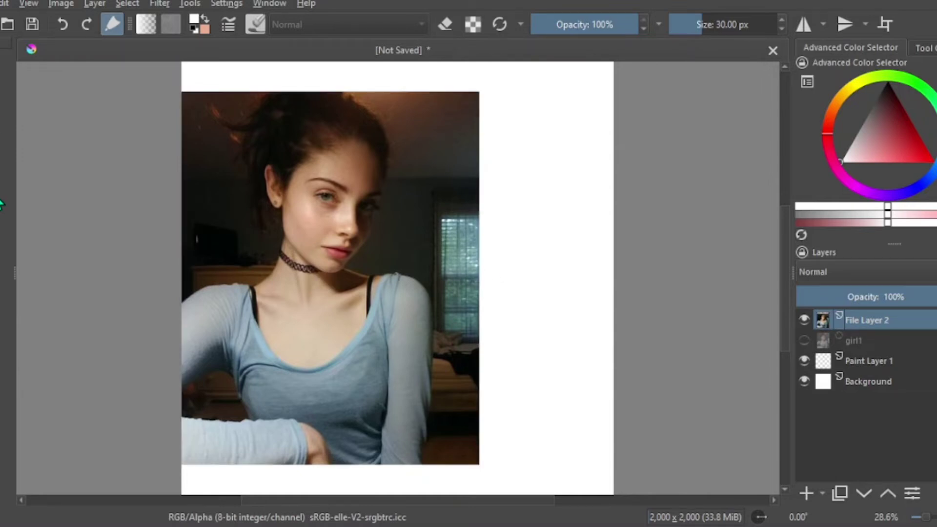
- Move the large photo partly past the canvas's right edge and make the girl1 layer visible and active
{"action": "left_click_drag", "start_coordinate": [419, 309], "coordinate": [681, 299]}
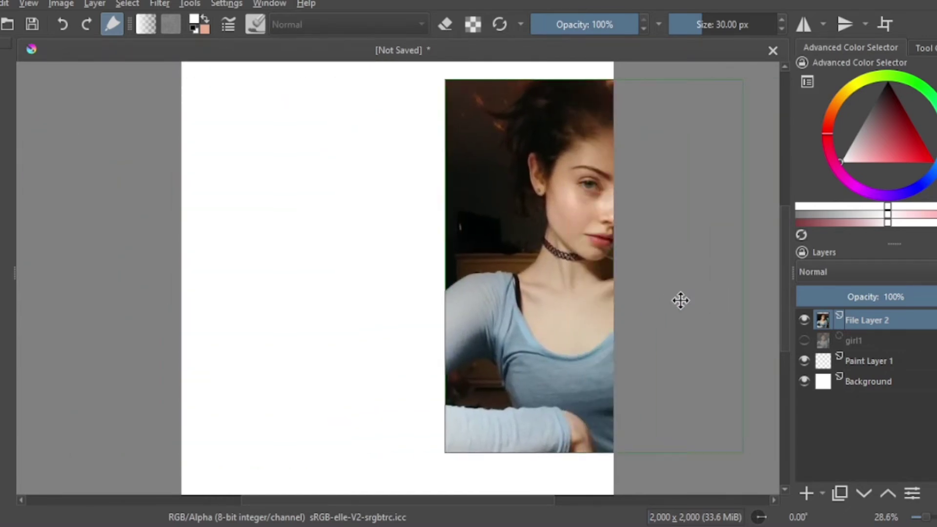
{"action": "left_click", "coordinate": [803, 341]}
{"action": "left_click", "coordinate": [847, 337]}
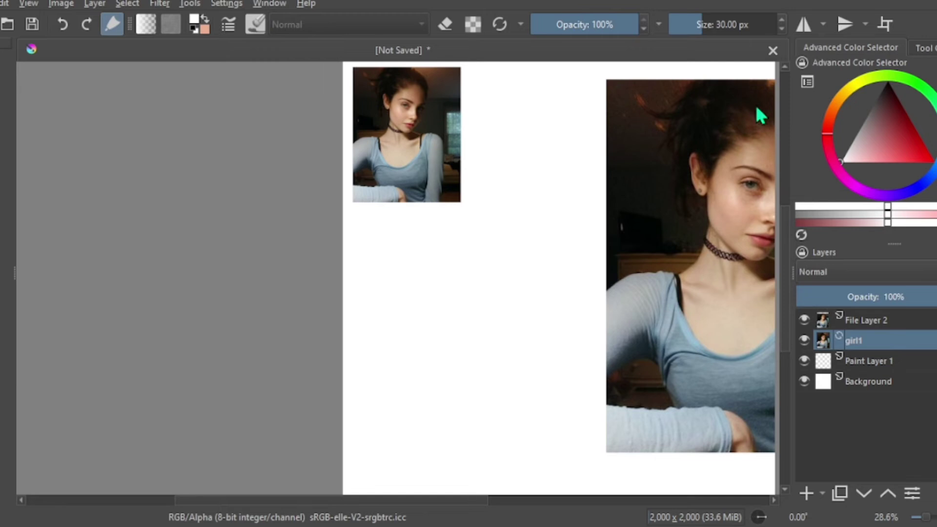
- Add Cute look.jpg as a reference image
{"action": "left_click", "coordinate": [923, 48]}
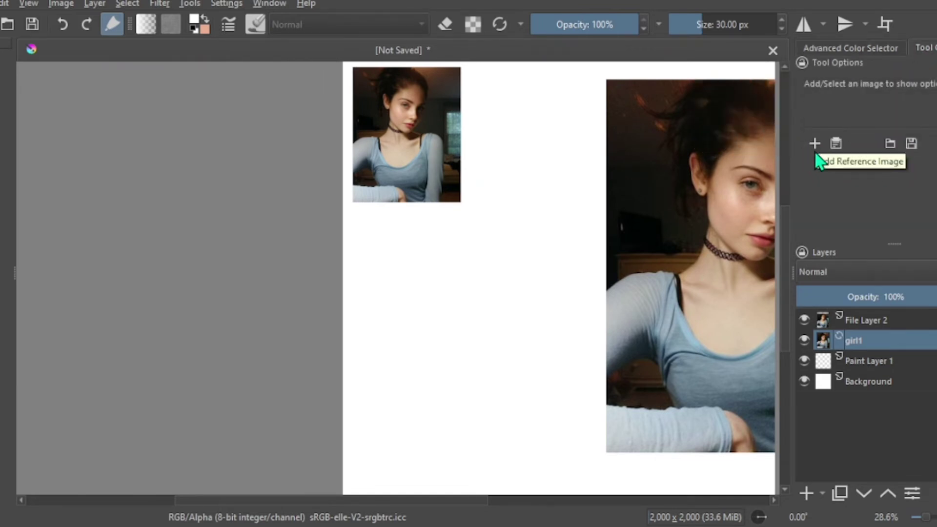
{"action": "left_click", "coordinate": [813, 143]}
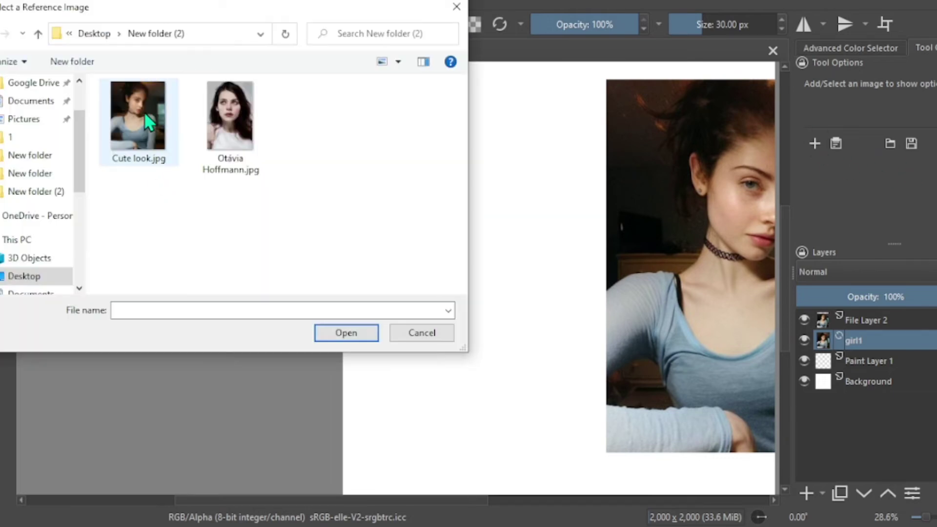
{"action": "left_click", "coordinate": [149, 122]}
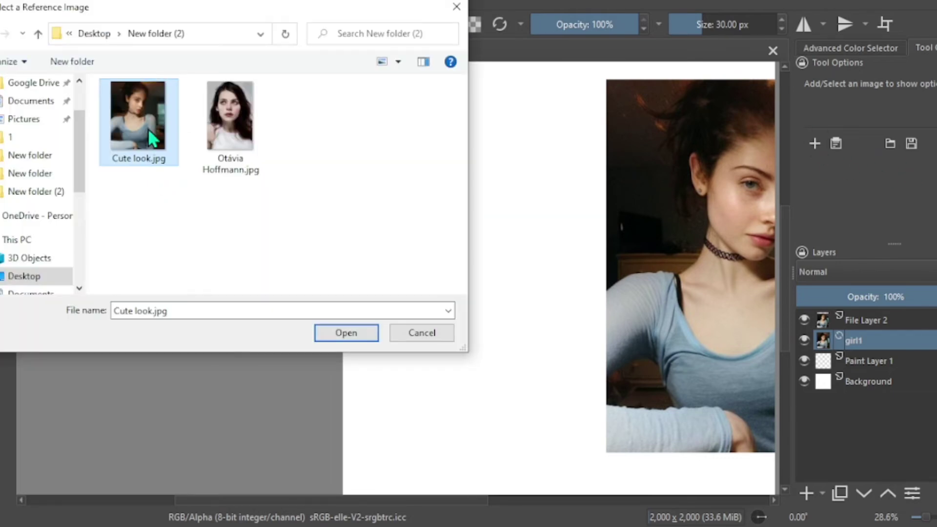
{"action": "left_click", "coordinate": [347, 333]}
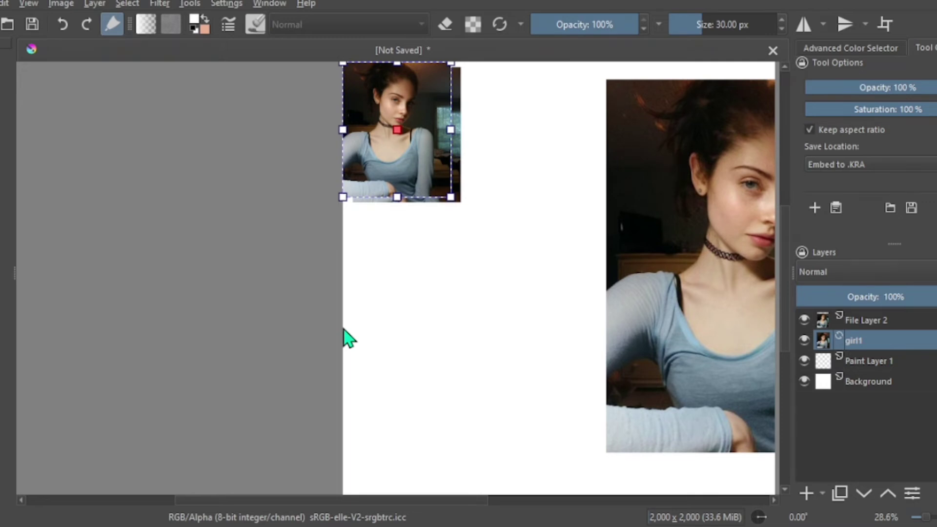
- Move the reference image off the canvas and enlarge it to fill the gray area beside the canvas's left edge
{"action": "left_click_drag", "start_coordinate": [416, 156], "coordinate": [468, 336]}
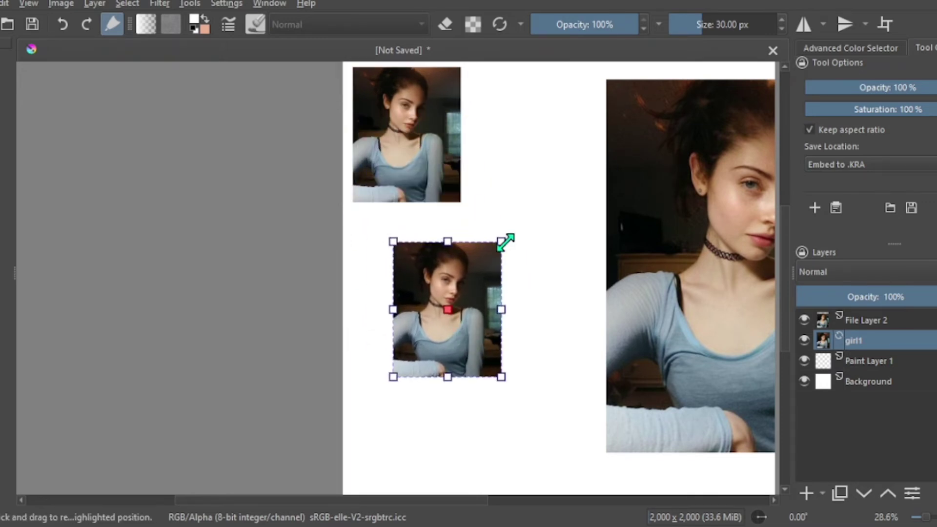
{"action": "left_click_drag", "start_coordinate": [500, 241], "coordinate": [516, 262]}
{"action": "left_click_drag", "start_coordinate": [391, 380], "coordinate": [384, 407]}
{"action": "left_click_drag", "start_coordinate": [464, 351], "coordinate": [113, 192]}
{"action": "left_click_drag", "start_coordinate": [152, 235], "coordinate": [335, 403]}
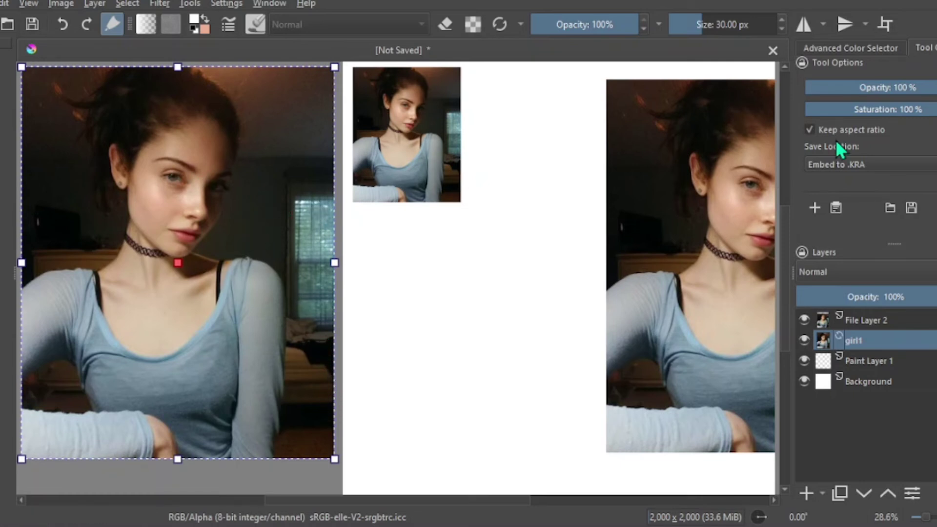
- Try the reference image at 65% opacity and restore it to 100%
{"action": "left_click", "coordinate": [914, 88]}
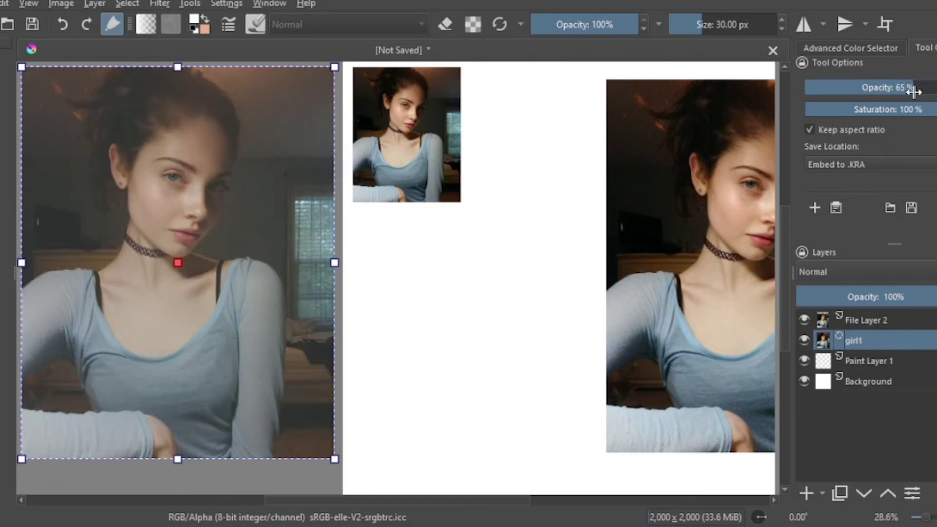
{"action": "left_click_drag", "start_coordinate": [910, 92], "coordinate": [936, 109]}
- Shrink the reference image and place it across the canvas's left edge, below the small girl1 photo
{"action": "left_click_drag", "start_coordinate": [21, 71], "coordinate": [140, 277]}
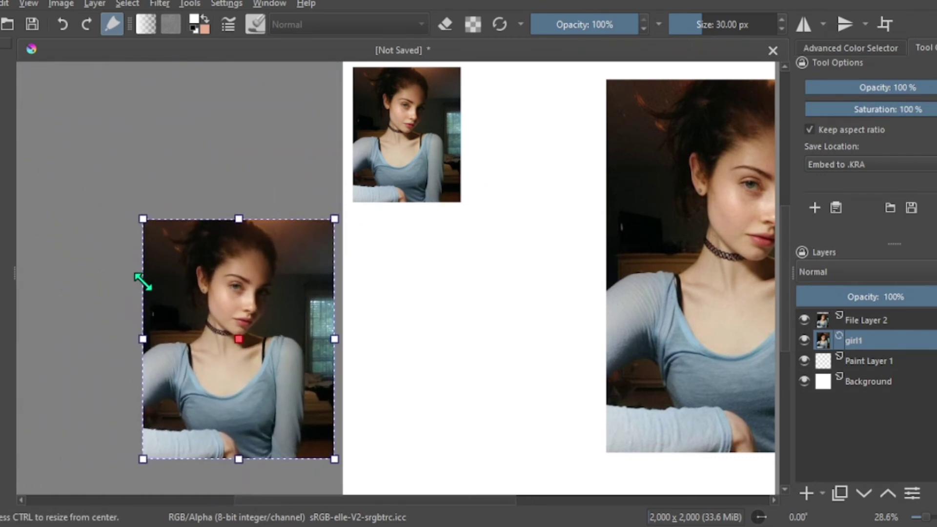
{"action": "mouse_move", "coordinate": [267, 386]}
{"action": "left_mouse_down"}
{"action": "mouse_move", "coordinate": [328, 403]}
{"action": "mouse_move", "coordinate": [454, 407]}
{"action": "mouse_move", "coordinate": [393, 401]}
{"action": "left_mouse_up"}
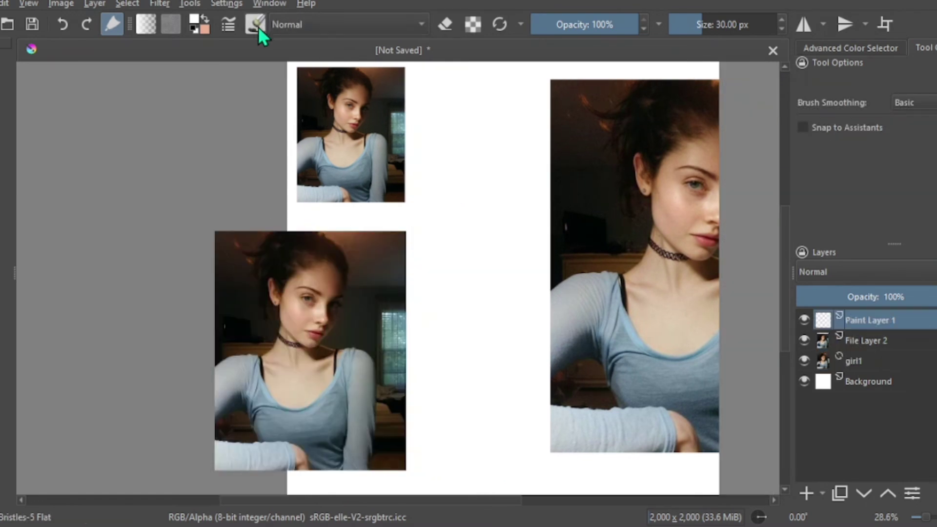
- With the Basic-5 Size Opacity brush in red at 23.63 px, trace the large photo's ear, jaw, neck and strap on Paint Layer 1
{"action": "left_click", "coordinate": [256, 25]}
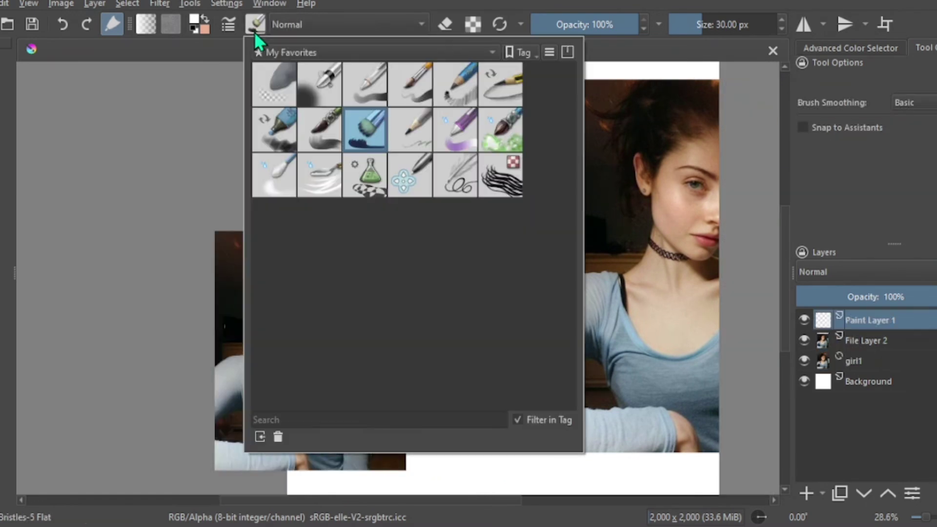
{"action": "left_click", "coordinate": [425, 103]}
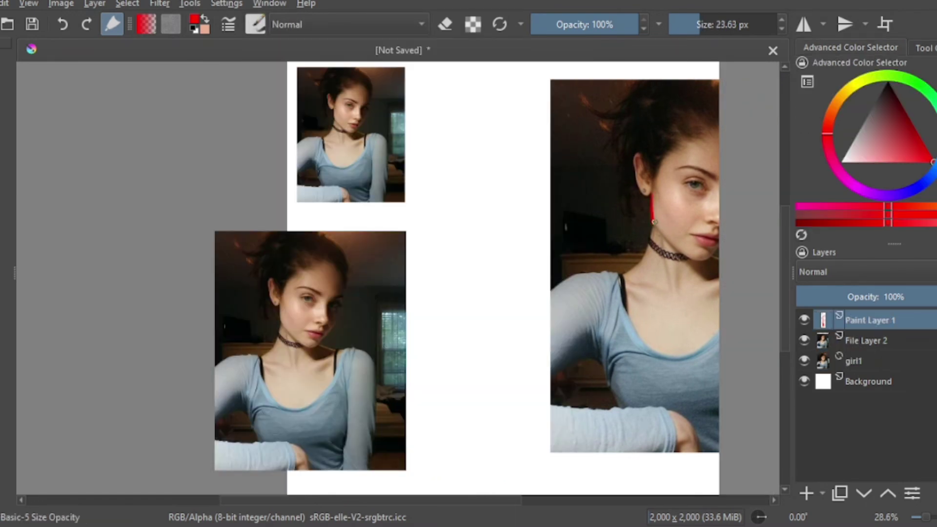
{"action": "left_click_drag", "start_coordinate": [652, 190], "coordinate": [686, 259]}
{"action": "left_click_drag", "start_coordinate": [652, 226], "coordinate": [643, 260]}
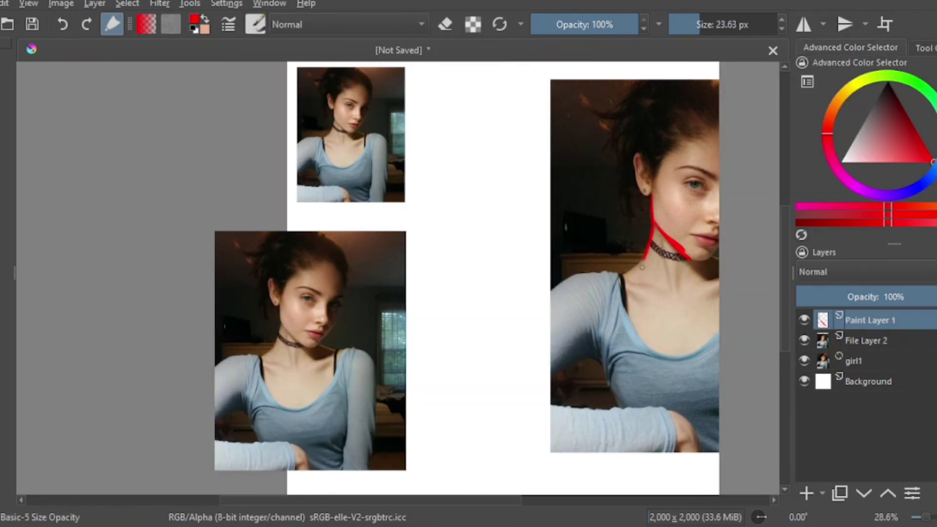
{"action": "left_click_drag", "start_coordinate": [633, 175], "coordinate": [641, 191]}
{"action": "left_click_drag", "start_coordinate": [618, 276], "coordinate": [635, 332]}
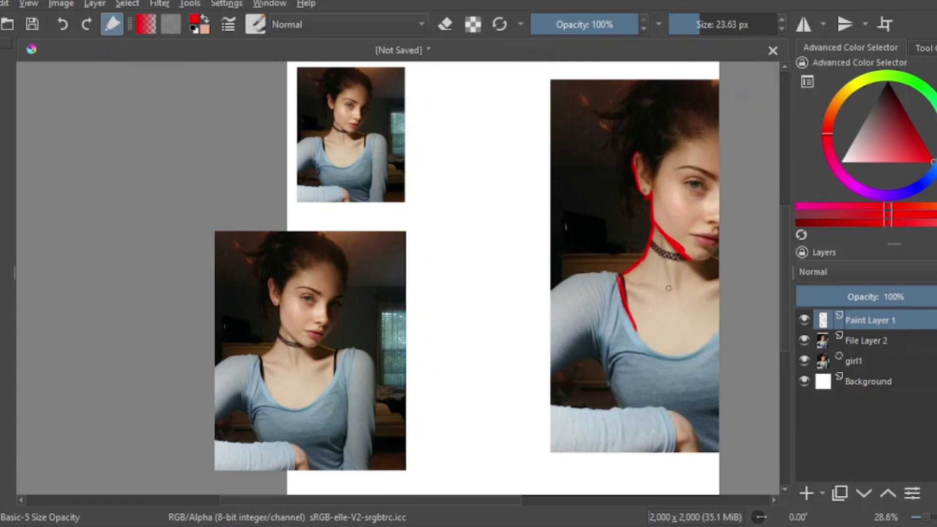
- Paint a loose red stroke across the large photo's left edge and a red scribble running behind the reference image
{"action": "left_click_drag", "start_coordinate": [531, 267], "coordinate": [568, 247]}
{"action": "mouse_move", "coordinate": [909, 325]}
{"action": "left_mouse_down"}
{"action": "mouse_move", "coordinate": [906, 368]}
{"action": "mouse_move", "coordinate": [914, 309]}
{"action": "mouse_move", "coordinate": [908, 327]}
{"action": "left_mouse_up"}
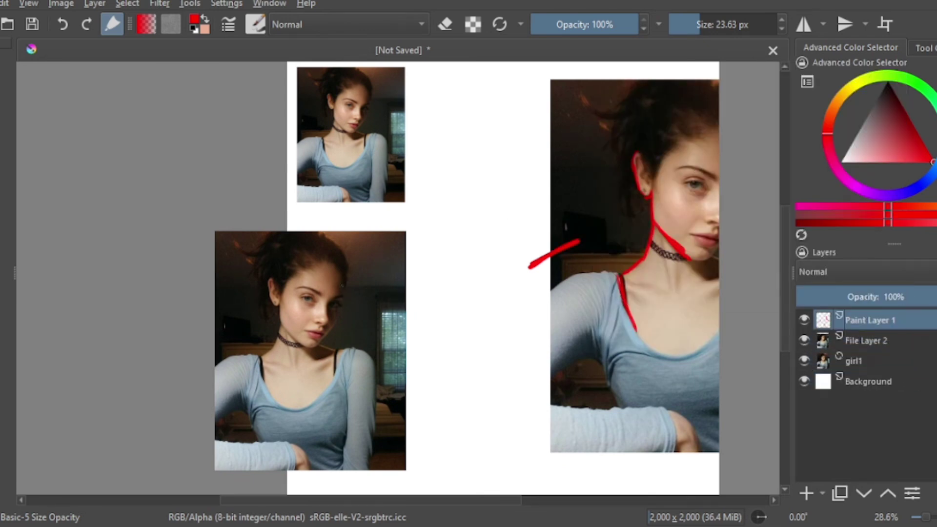
{"action": "mouse_move", "coordinate": [426, 293]}
{"action": "left_mouse_down"}
{"action": "mouse_move", "coordinate": [407, 313]}
{"action": "mouse_move", "coordinate": [420, 279]}
{"action": "mouse_move", "coordinate": [432, 349]}
{"action": "left_mouse_up"}
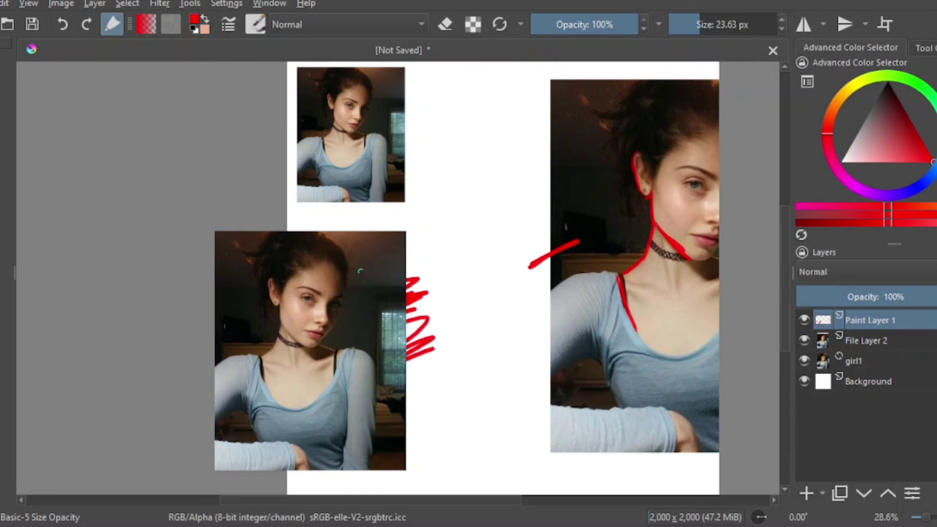